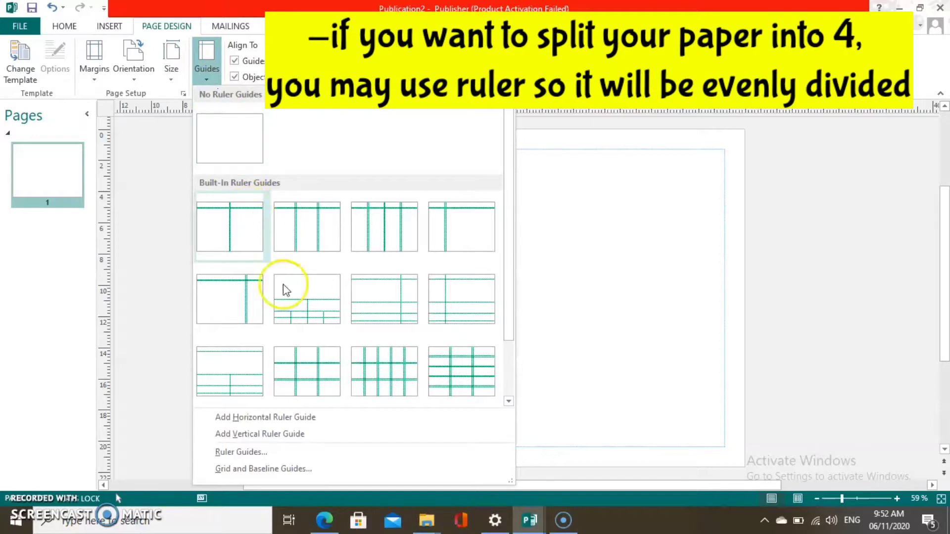
Add a horizontal and a vertical ruler guide to the page, and move the horizontal guide down to about 10.6 cm.
left_click(321, 417)
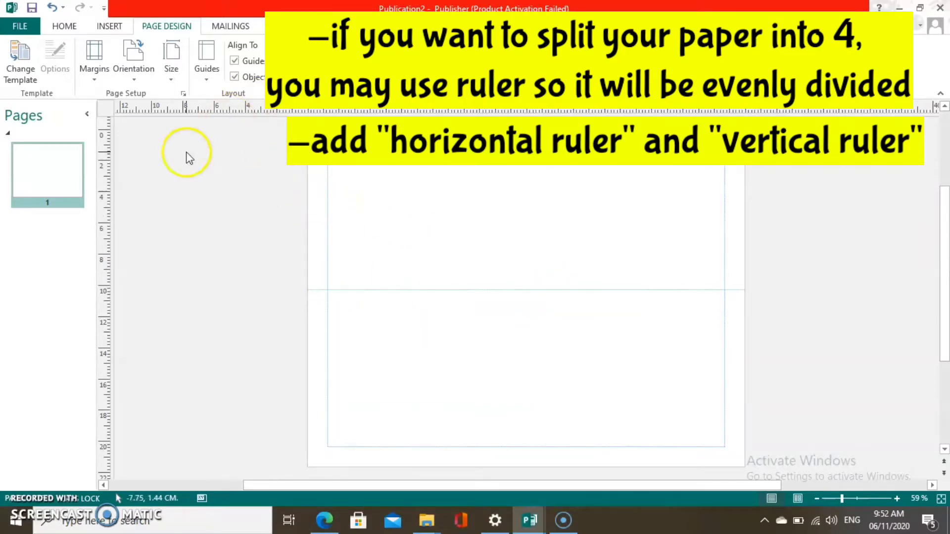
left_click(206, 62)
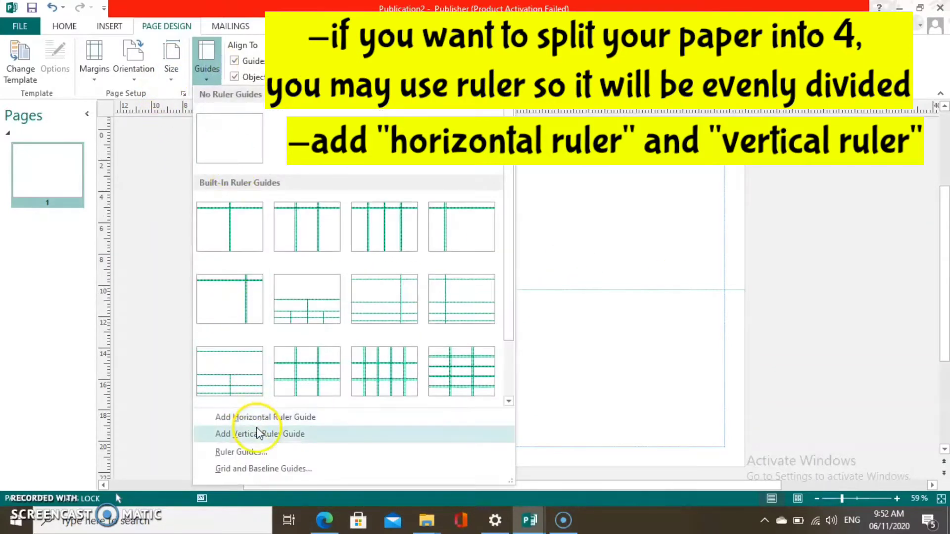
left_click(257, 434)
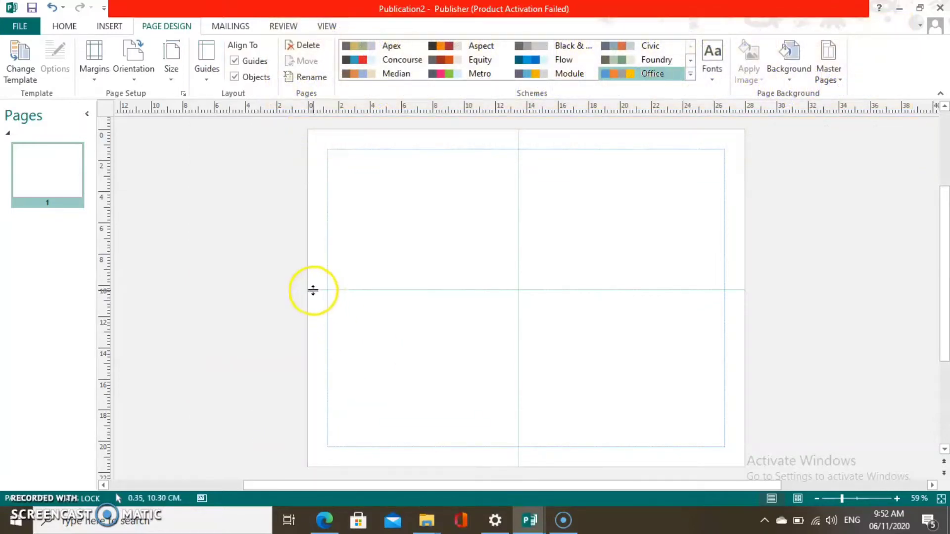
left_click_drag(313, 290, 314, 295)
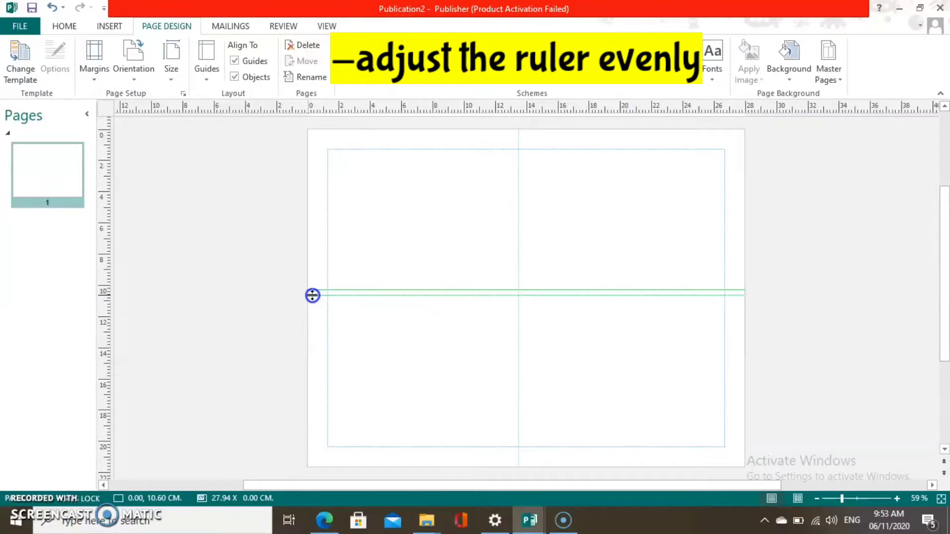
left_click_drag(312, 296, 310, 296)
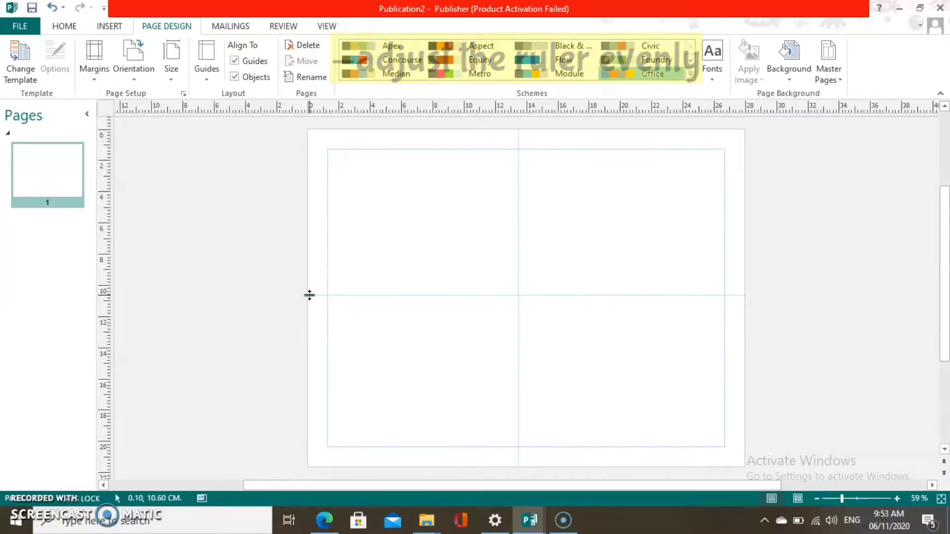
Open the pink floral frame picture with the gold geometric border from the debut folder and copy it.
mouse_move(428, 529)
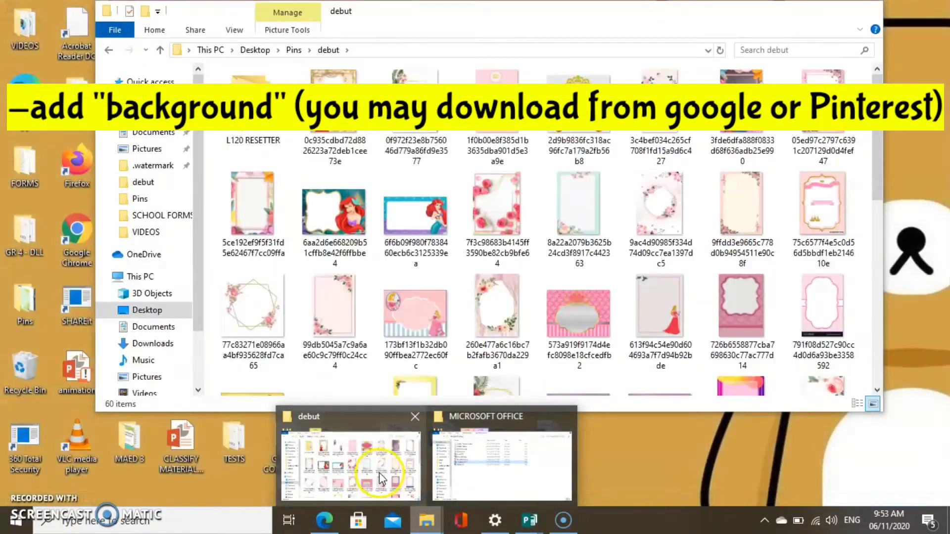
left_click(356, 465)
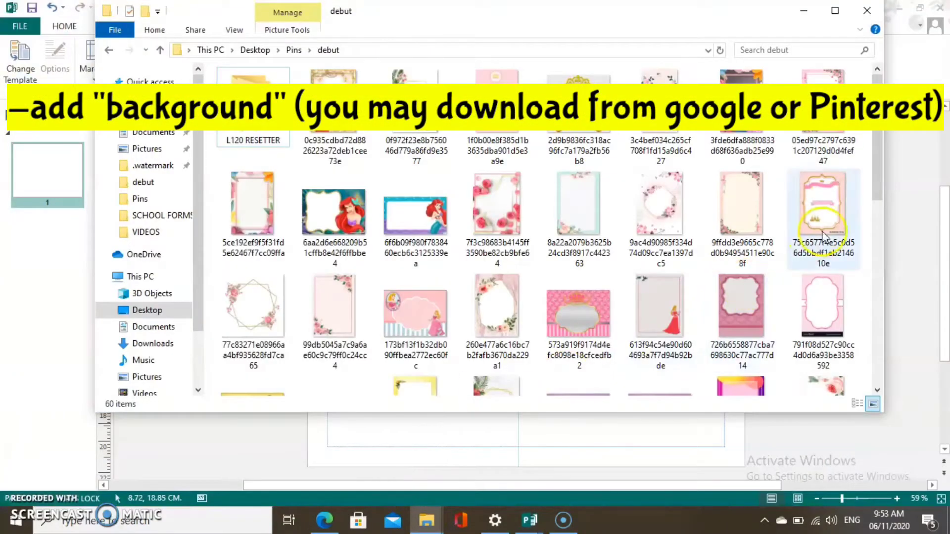
left_click_drag(880, 180, 881, 207)
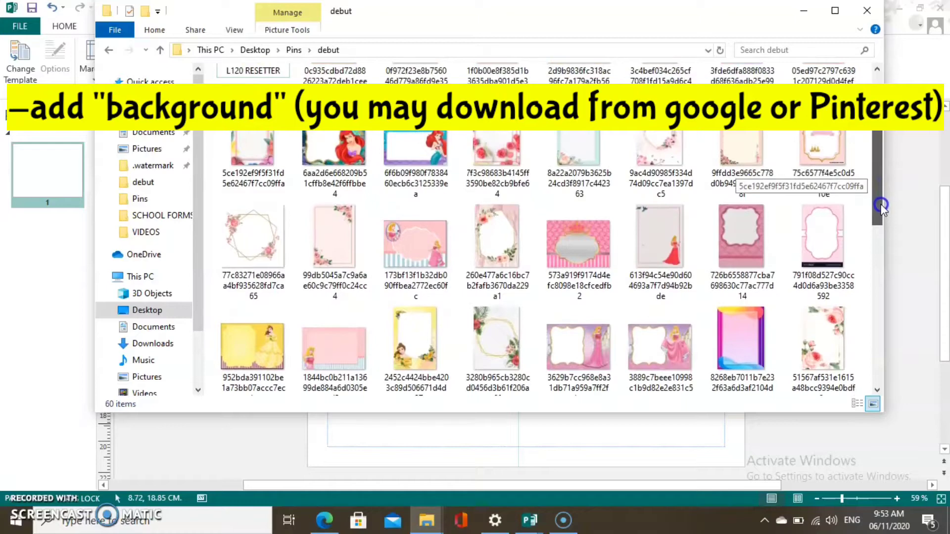
left_click(497, 233)
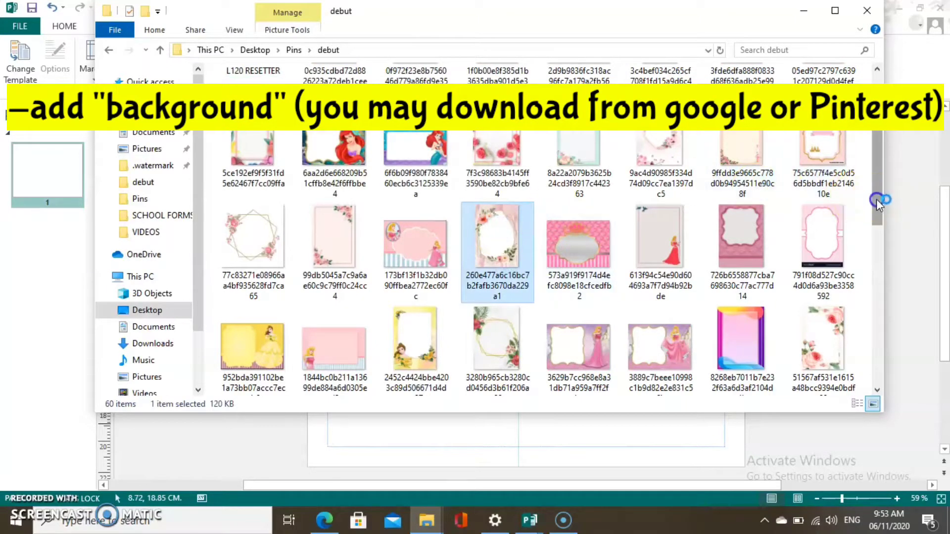
left_click_drag(877, 199, 875, 340)
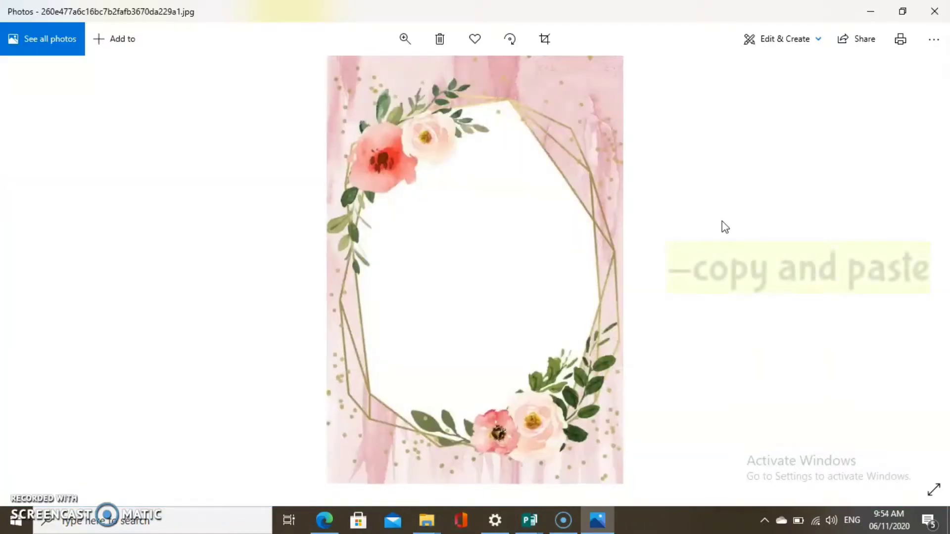
right_click(488, 180)
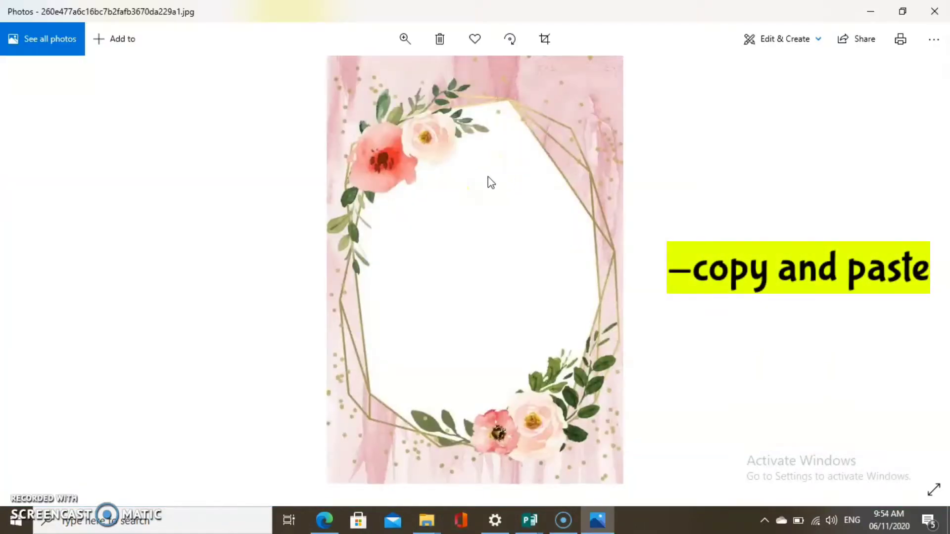
left_click(510, 256)
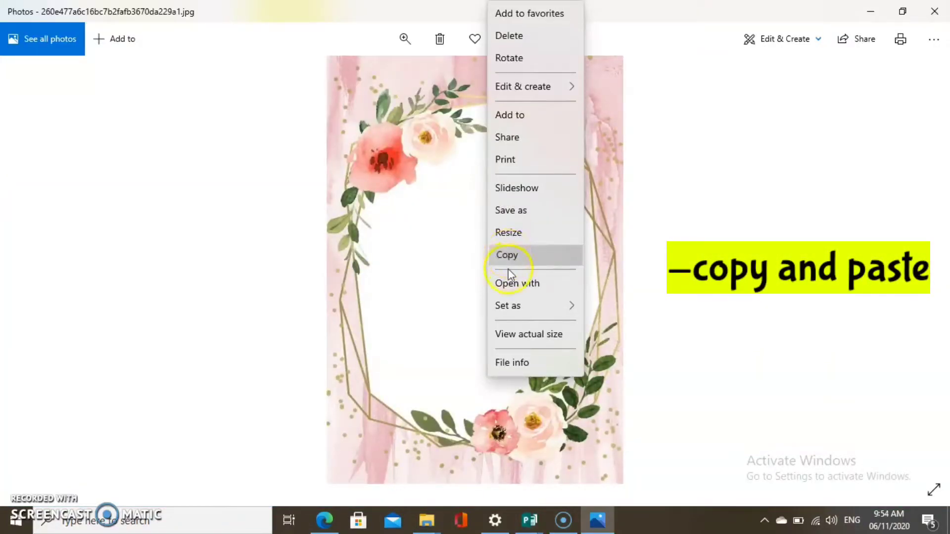
Switch to Publication2 in Publisher and paste the copied frame picture onto the page twice.
mouse_move(530, 517)
left_click(573, 479)
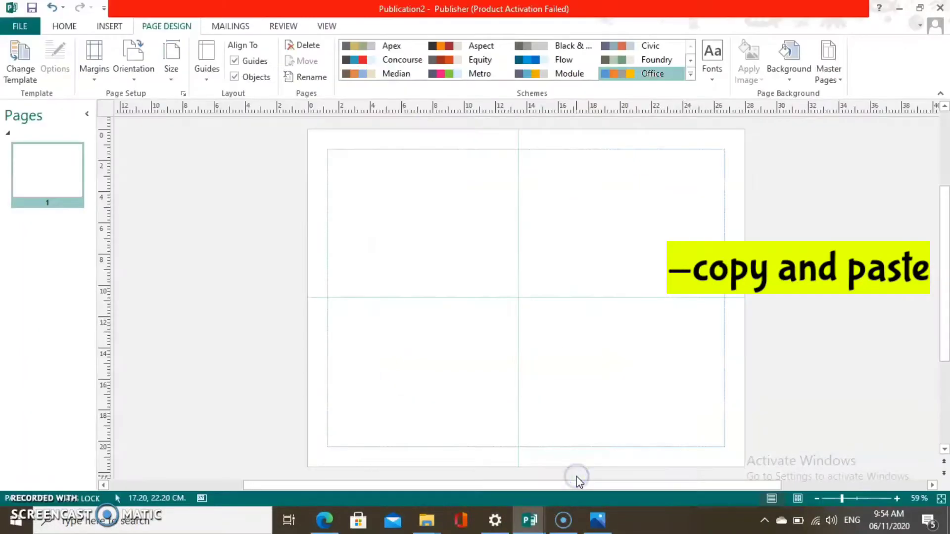
left_click(430, 253)
key("ctrl+v")
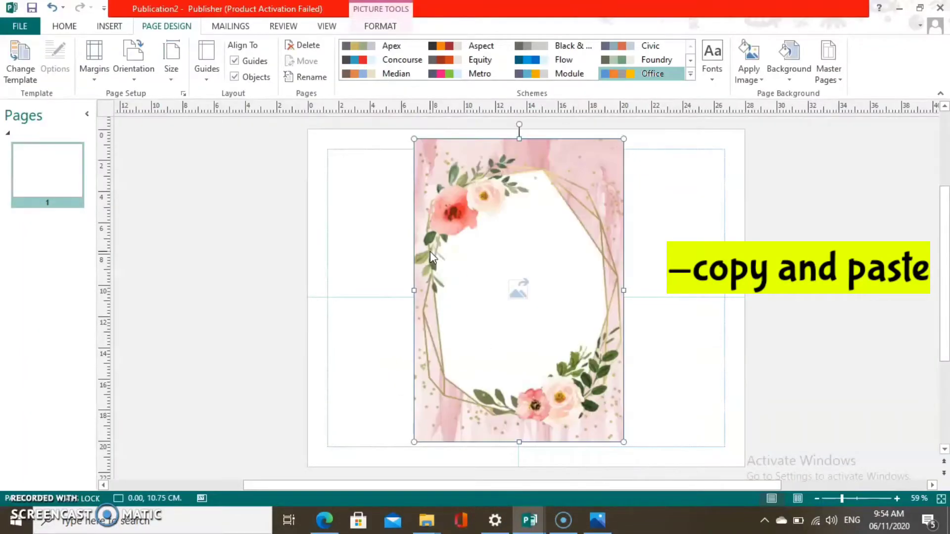
left_click(375, 212)
right_click(374, 211)
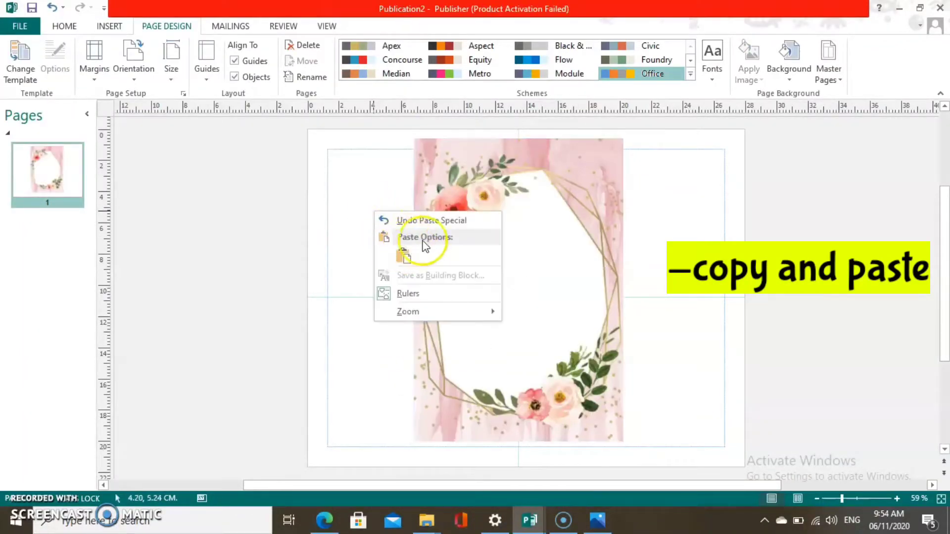
left_click(403, 257)
Rotate the second pasted picture to landscape, shrink it, and place it in the page's upper-left quarter.
left_click_drag(507, 235, 457, 239)
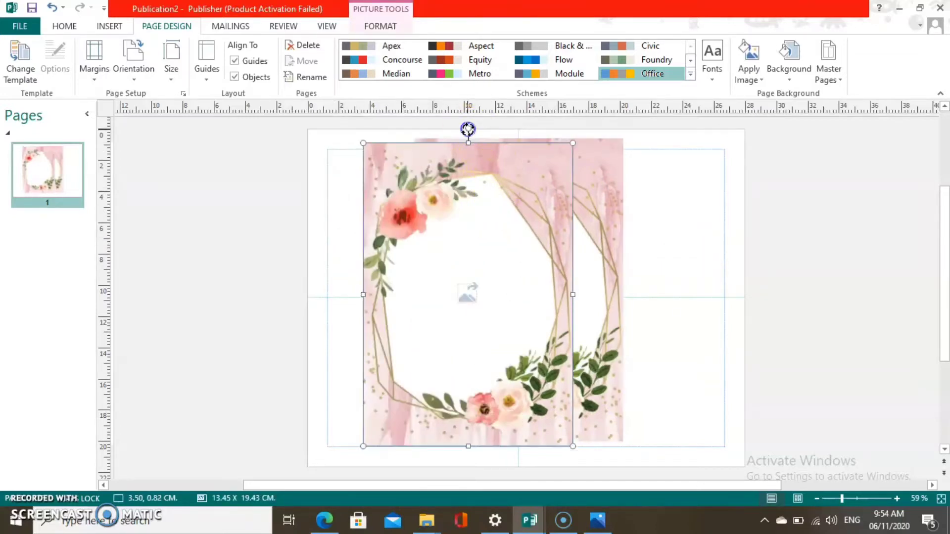
left_click_drag(468, 130, 666, 295)
left_click(539, 518)
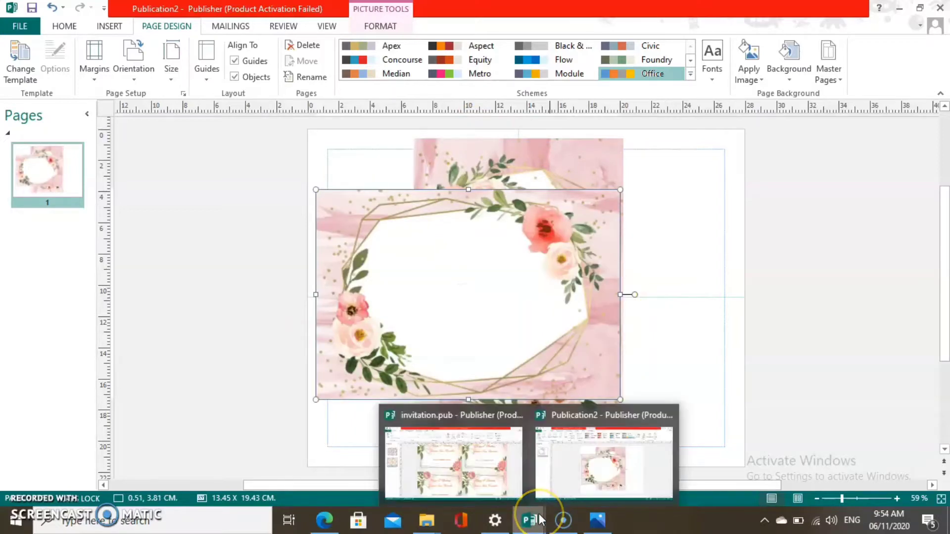
left_click_drag(620, 399, 520, 335)
left_click_drag(446, 284, 437, 225)
Rotate the other frame picture to landscape, shrink it to about 12 by 8.3 cm, and move it to the upper-right quarter.
left_click(581, 265)
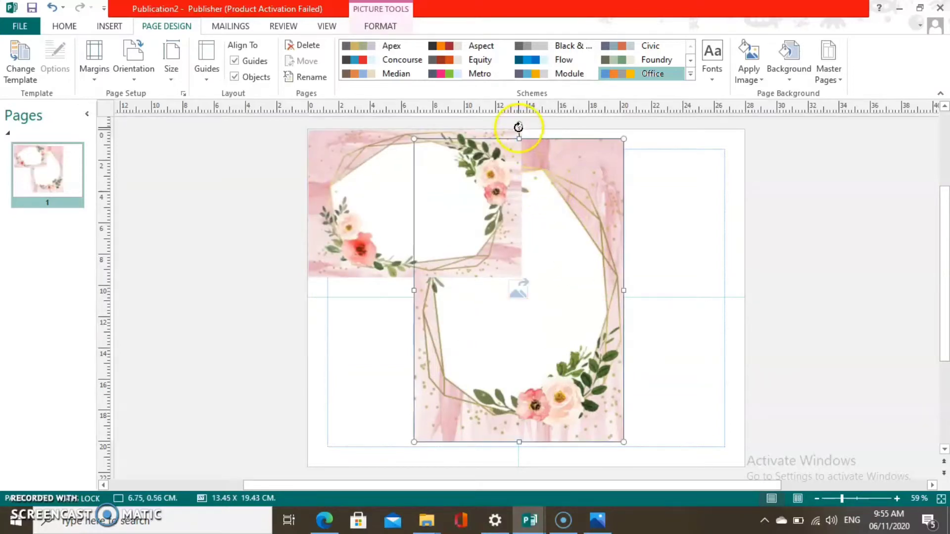
left_click_drag(519, 125, 373, 293)
left_click_drag(367, 395, 483, 314)
left_click_drag(556, 270, 616, 232)
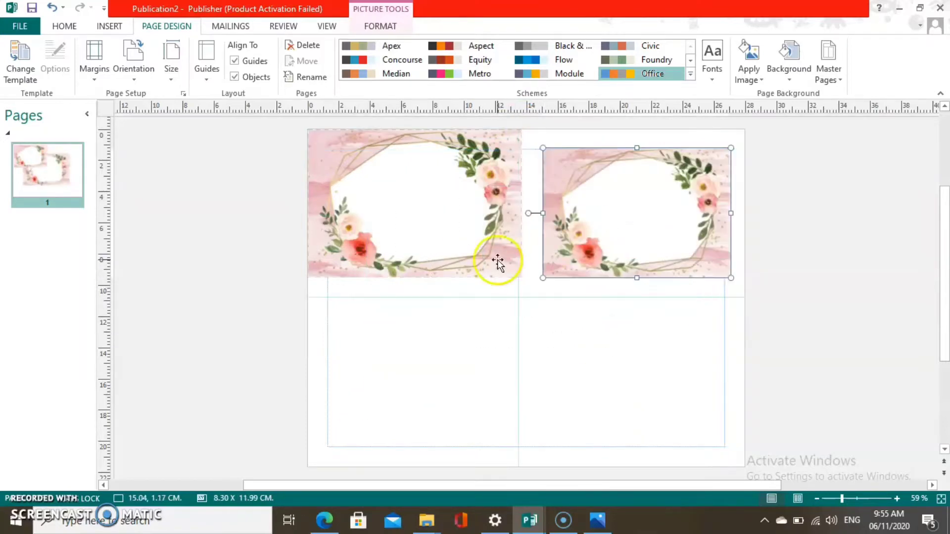
Stretch both frame pictures to fill the upper two quarters of the page down to the horizontal guide.
left_click(507, 222)
left_click_drag(632, 278, 632, 299)
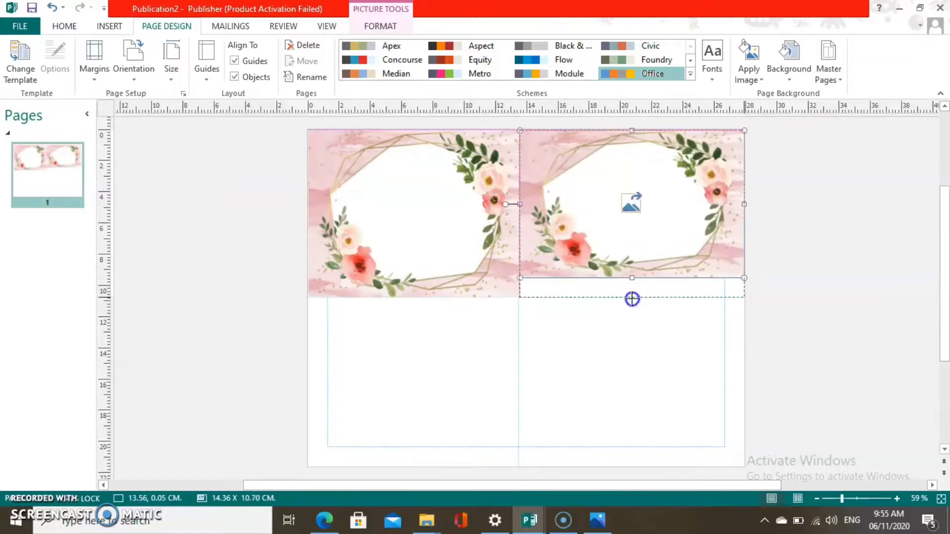
left_click(641, 233)
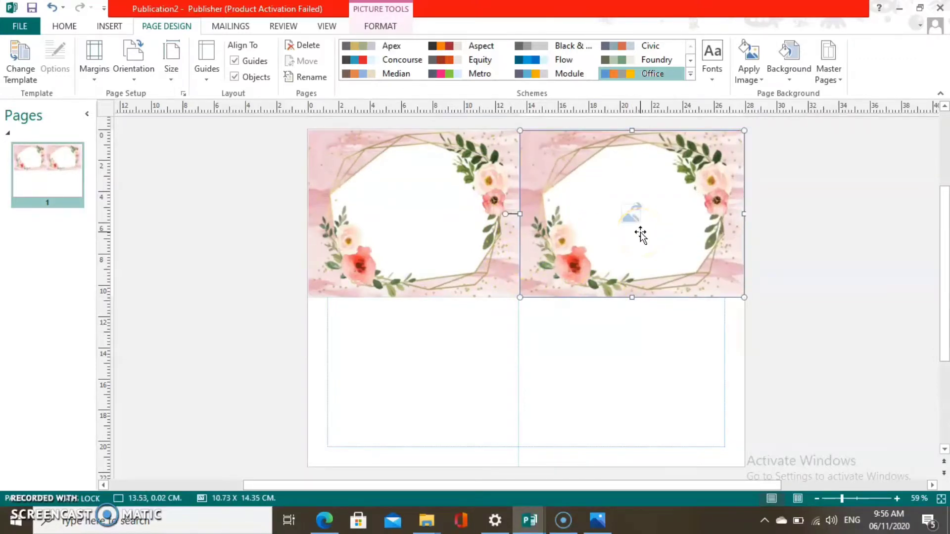
Duplicate the upper-right picture into the lower-left quarter and narrow it to about 13.5 cm to meet the vertical guide.
left_click(418, 348)
left_click_drag(632, 243, 417, 408)
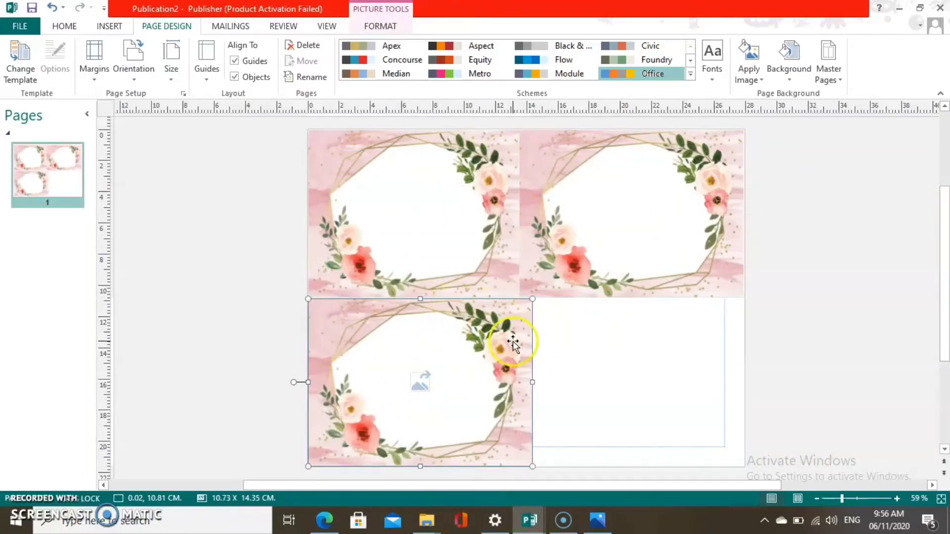
left_click_drag(528, 383, 515, 382)
Copy the lower-left frame picture and paste the copy into the empty lower-right quarter of the page.
left_click(625, 317)
left_click(413, 377)
right_click(499, 334)
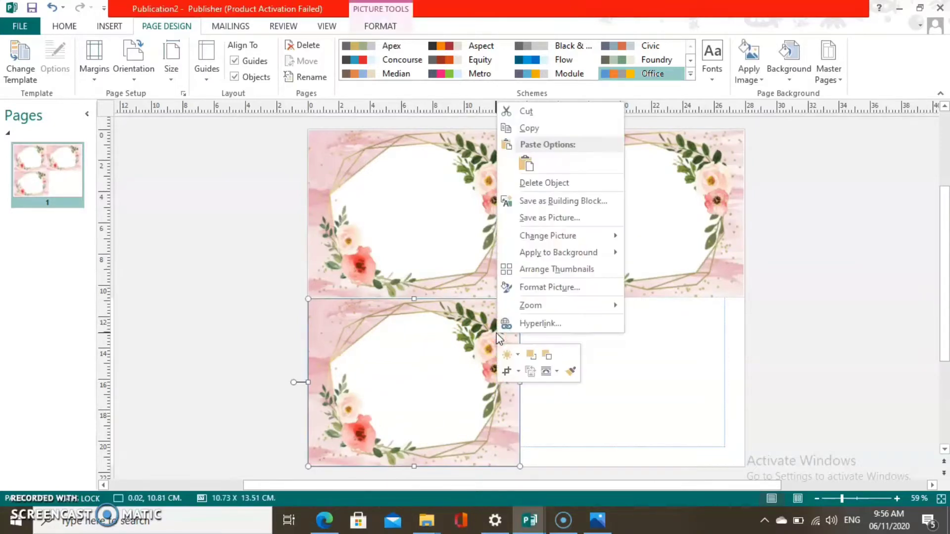
left_click(530, 128)
right_click(572, 340)
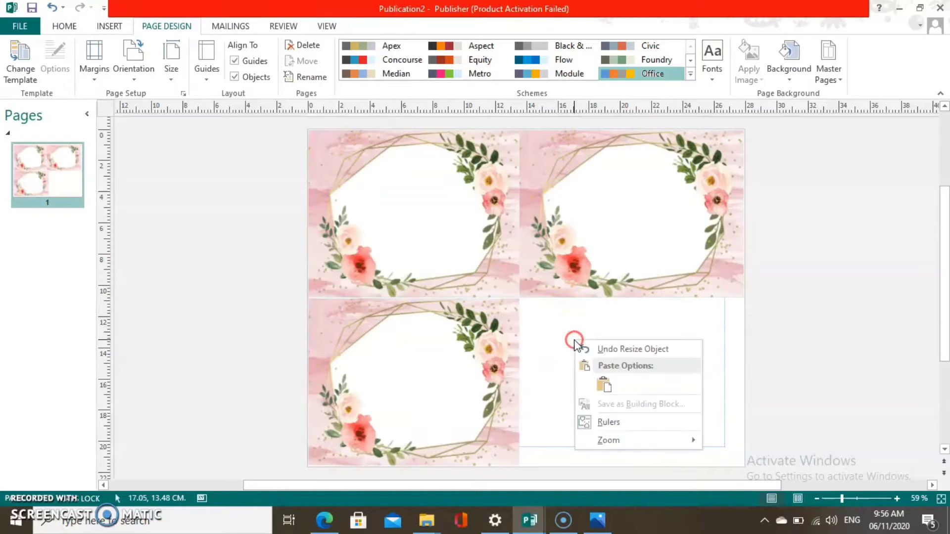
left_click(608, 387)
left_click_drag(607, 386, 573, 345)
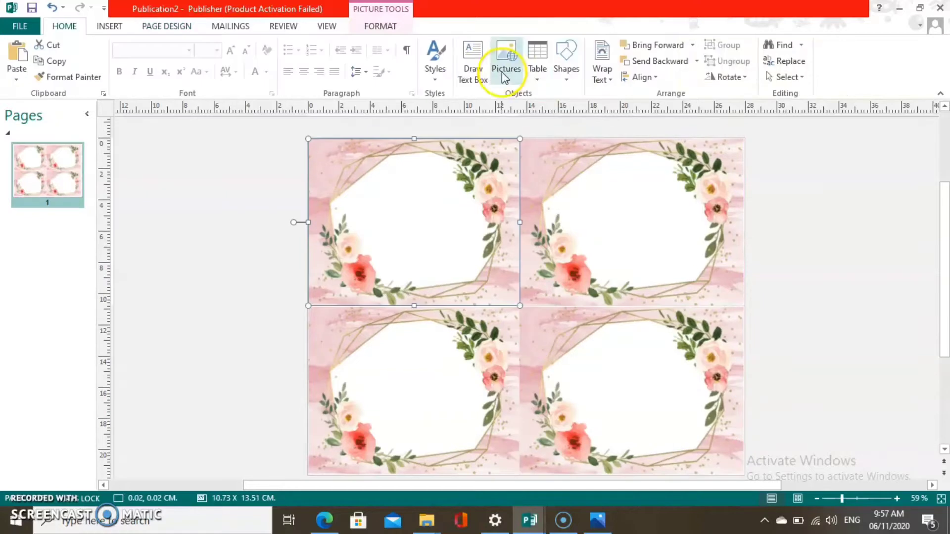
Draw a text box about 9.35 by 7.64 cm over the upper-left frame and enter the celebrant's first name followed by "turns 18...".
left_click(472, 65)
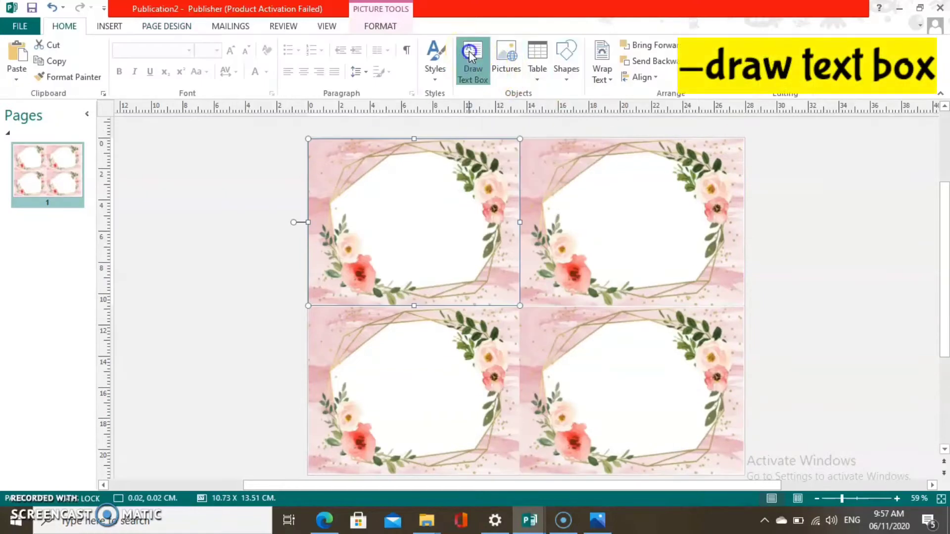
mouse_move(344, 162)
left_mouse_down()
mouse_move(366, 168)
mouse_move(447, 233)
mouse_move(490, 281)
left_mouse_up()
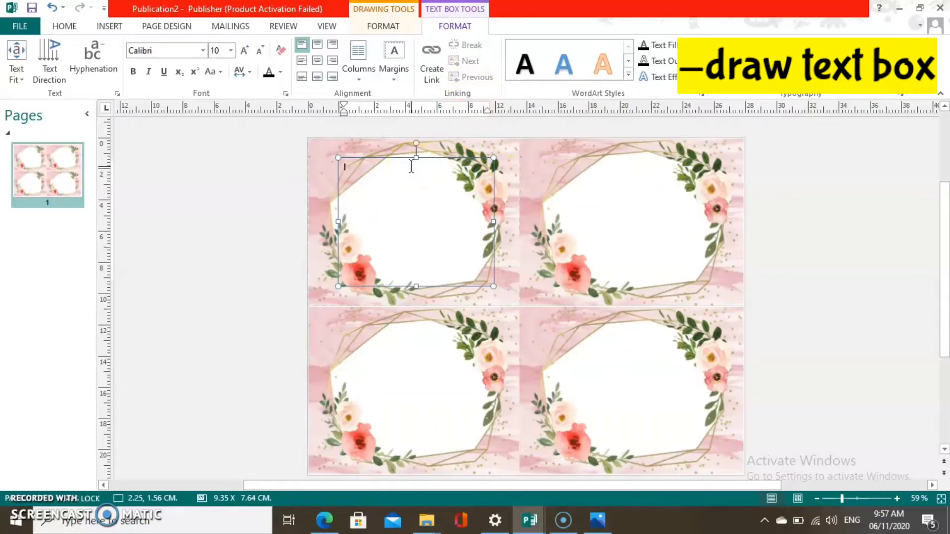
type("Nora turns 18")
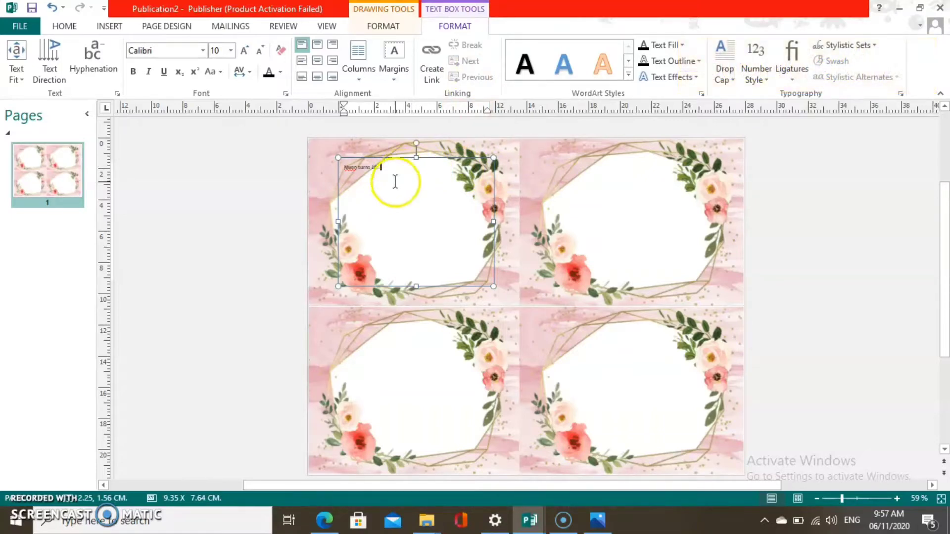
Select the heading line in the text box and enlarge its font size to 28.
left_click_drag(387, 170, 344, 168)
left_click(203, 51)
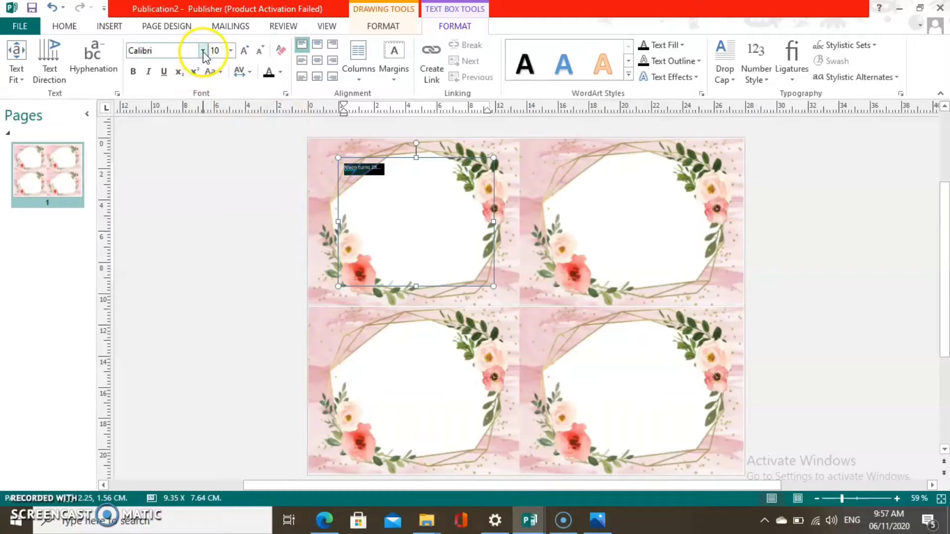
left_click(243, 52)
left_click(244, 51)
left_click(243, 51)
left_click(243, 52)
left_click(244, 52)
left_click(243, 51)
left_click(244, 52)
left_click(243, 52)
left_click(244, 52)
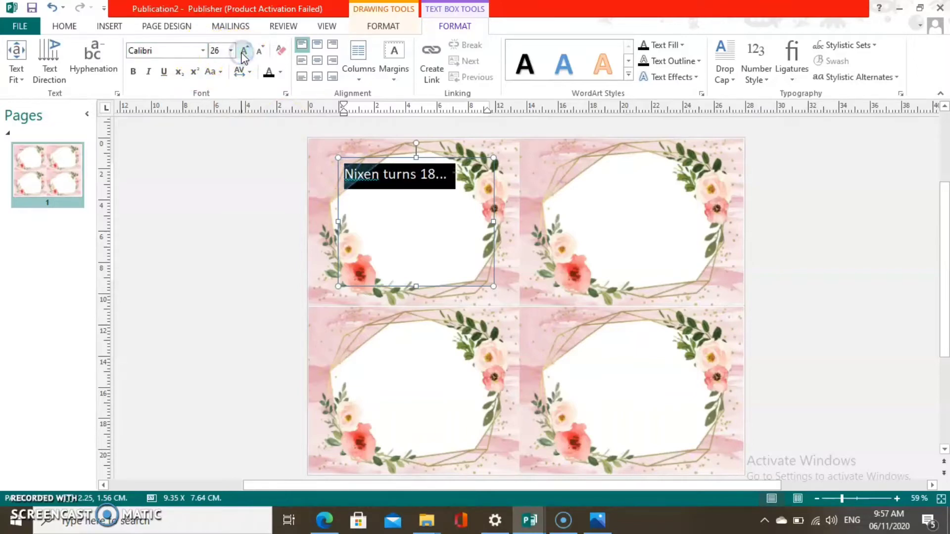
Change the heading's font to Kunstler Script and increase its size to 48.
left_click(202, 50)
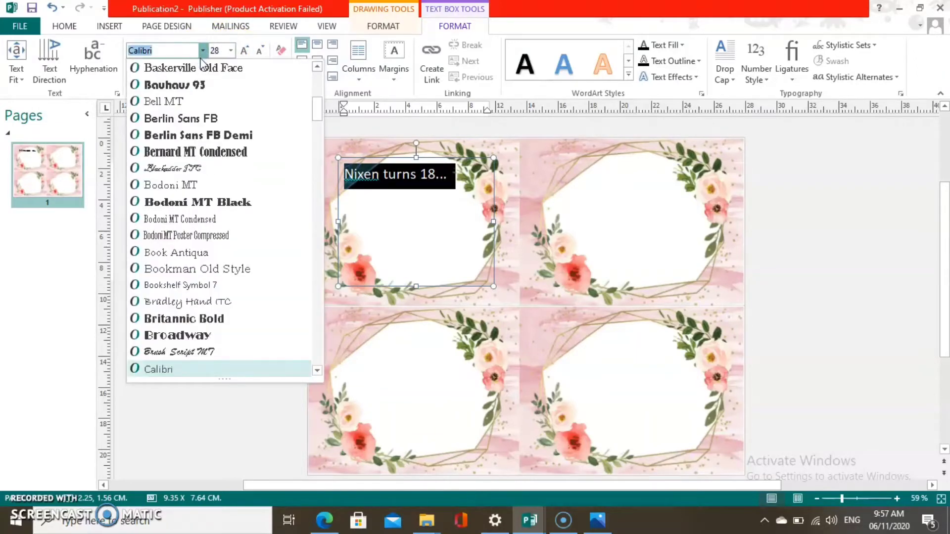
left_click(179, 353)
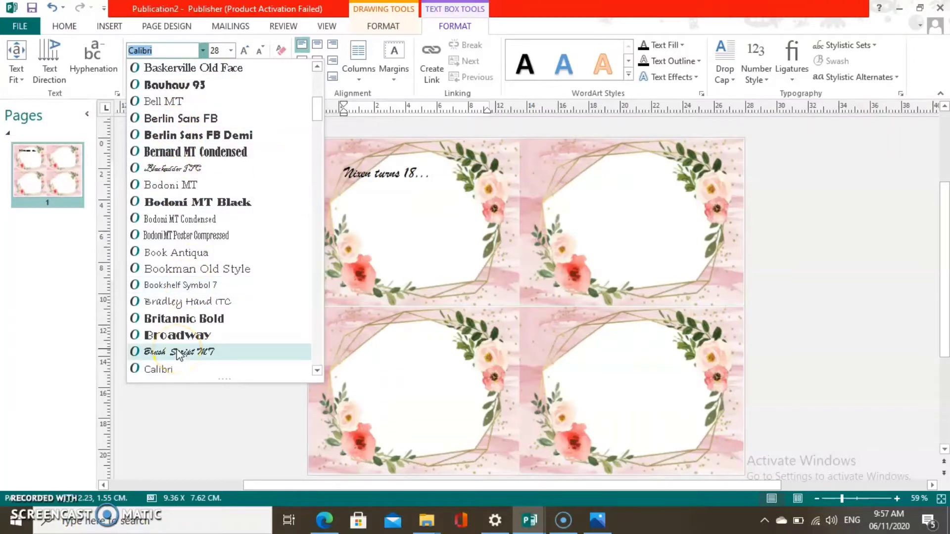
left_click_drag(317, 108, 314, 204)
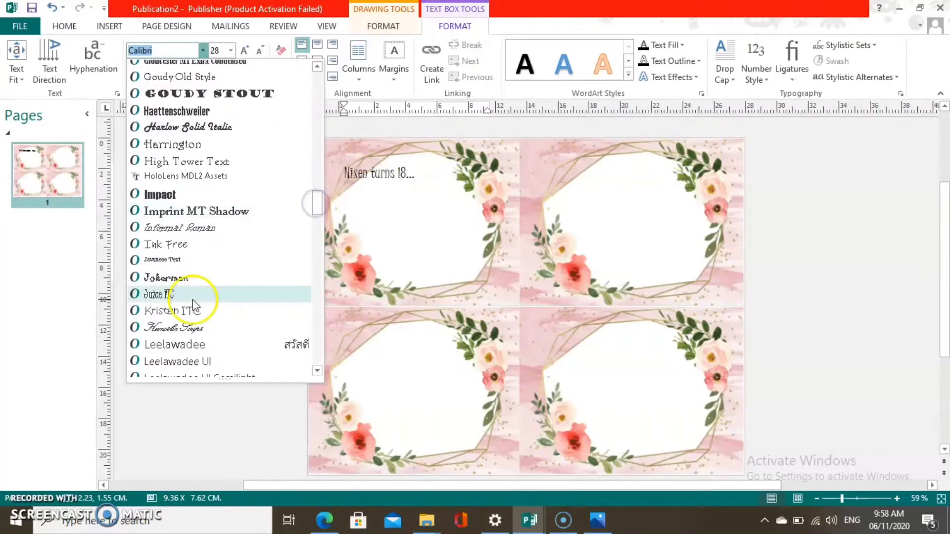
left_click(207, 326)
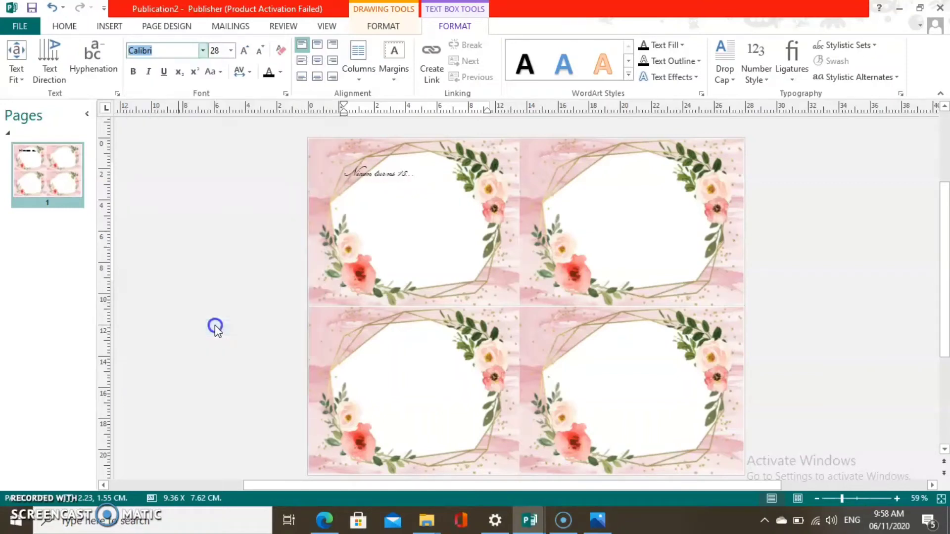
double_click(245, 51)
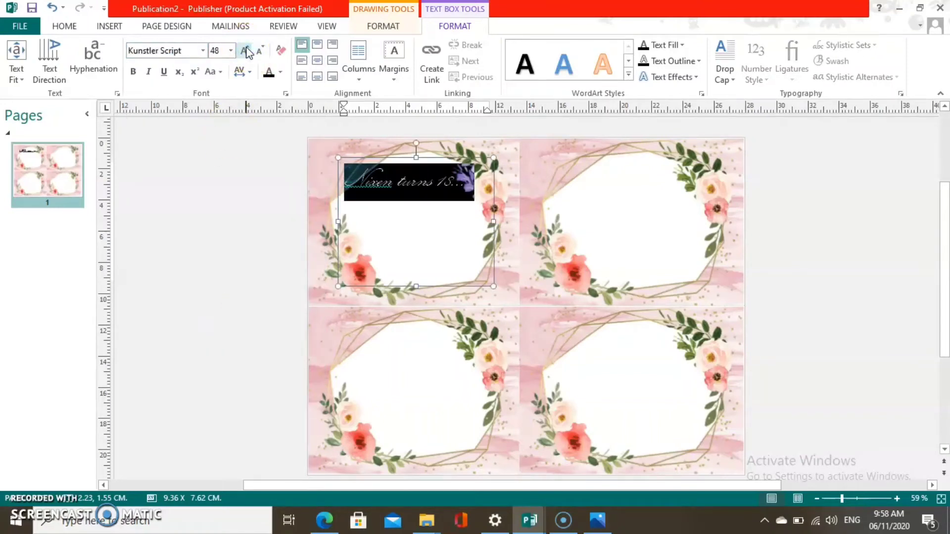
Bold the heading and add below "Just as the butterfly comes out of its cocoon to spread its wings, I enter a bigger world of challenge and responsibilities.".
left_click(133, 71)
left_click(365, 221)
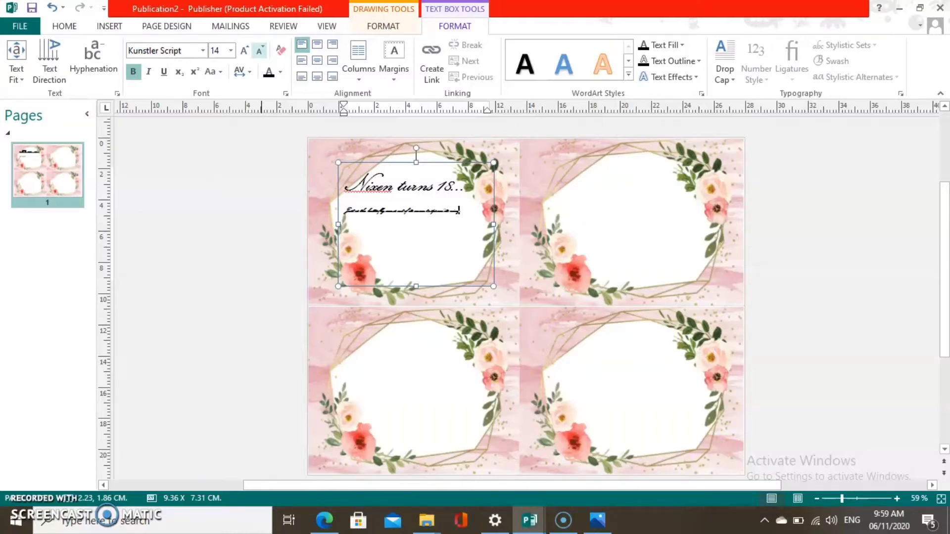
type("Fr")
scroll(366, 220, "up", 4)
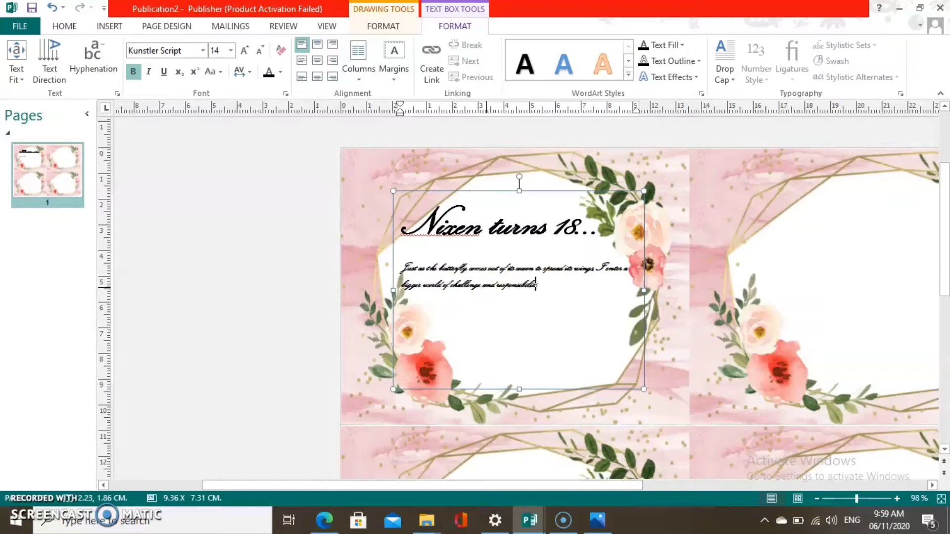
Select the whole butterfly sentence under the heading and change its font to Bell MT.
left_click_drag(547, 284, 402, 266)
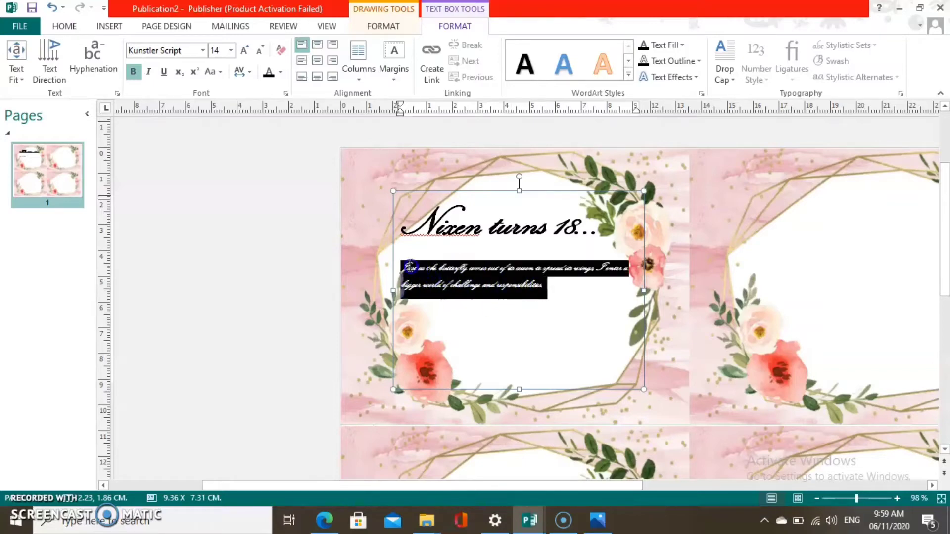
left_click(203, 50)
left_click_drag(318, 102, 319, 121)
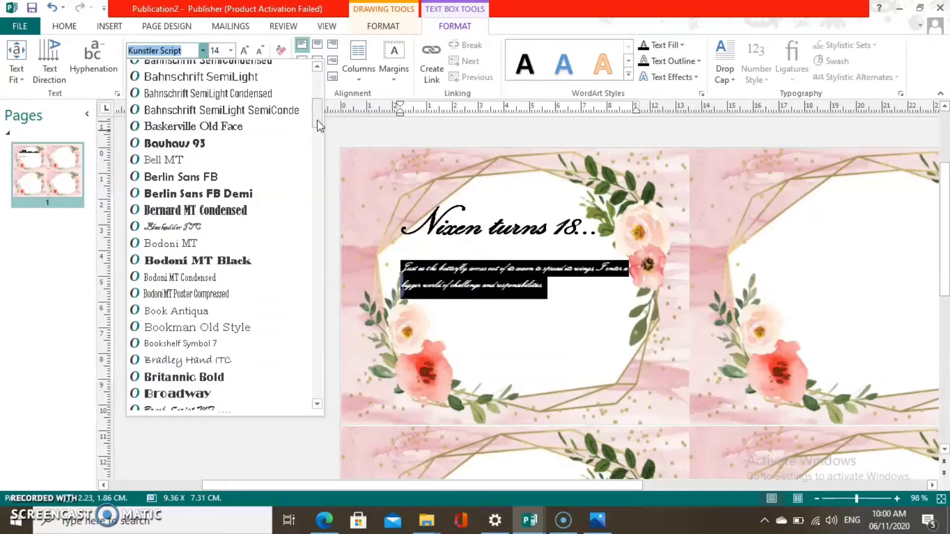
left_click(202, 160)
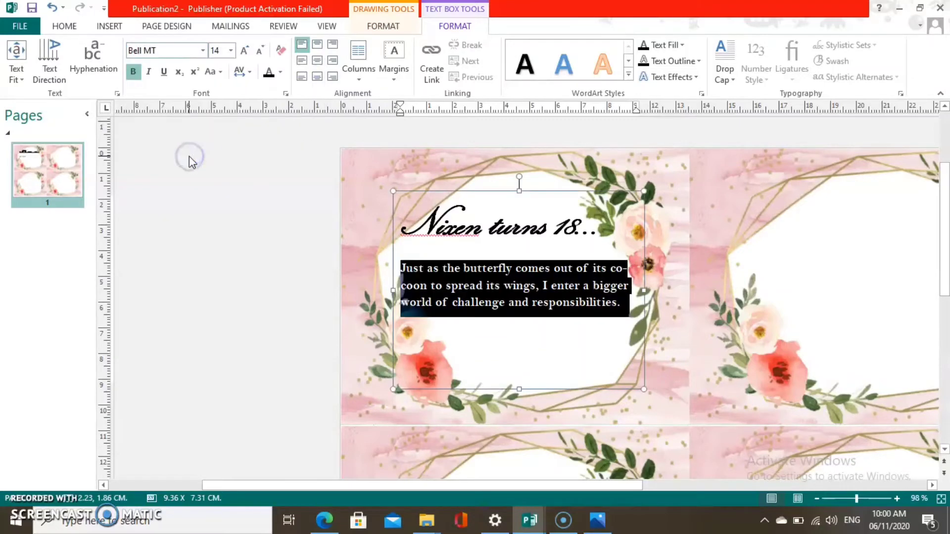
Reduce the butterfly sentence's font size to 10 and remove its bold formatting.
left_click(258, 51)
left_click(258, 51)
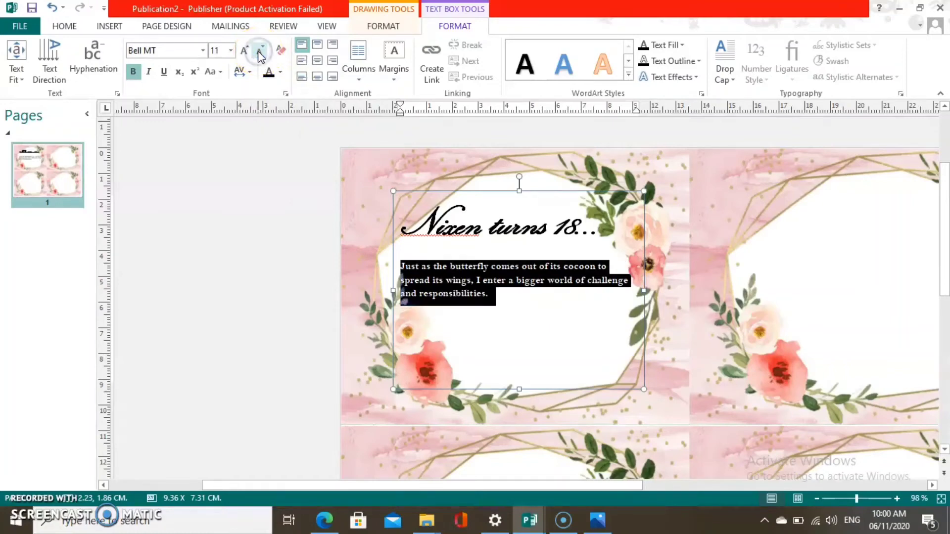
left_click(258, 51)
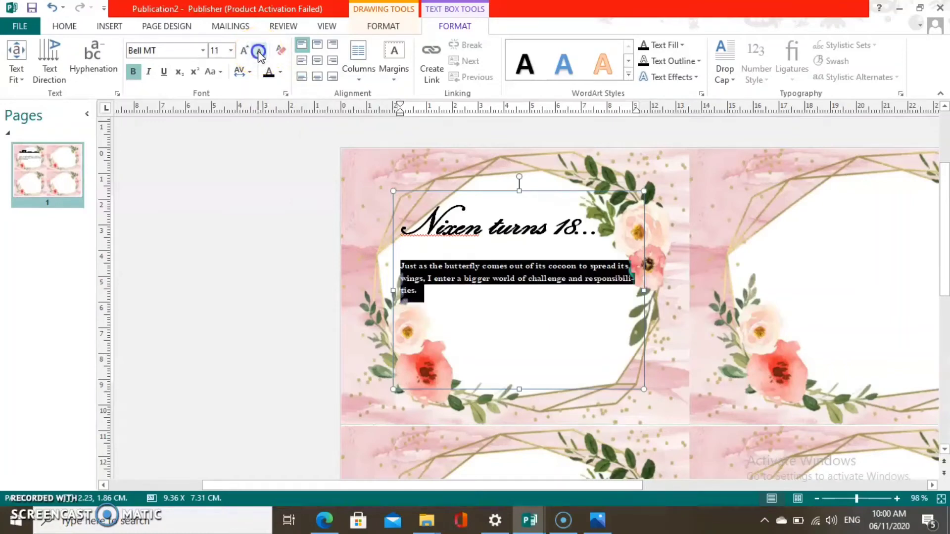
left_click(403, 265)
key("ctrl+b")
Add "Join me and my family in a humble celebration to commemorate the day...I turn eighteen.", the Wednesday 9 December 2020 5 o'clock line and swimwear reminder.
left_click(868, 499)
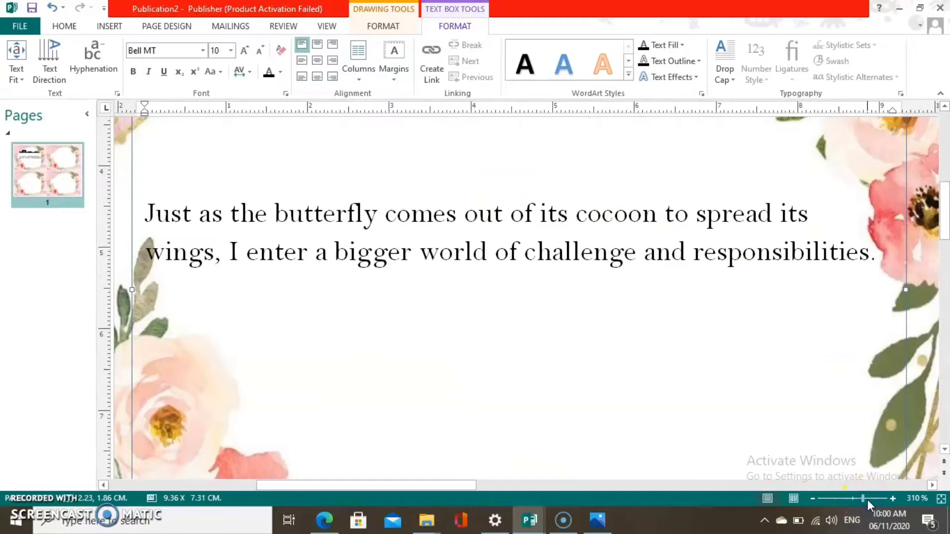
left_click(878, 253)
type("Join me and my fam")
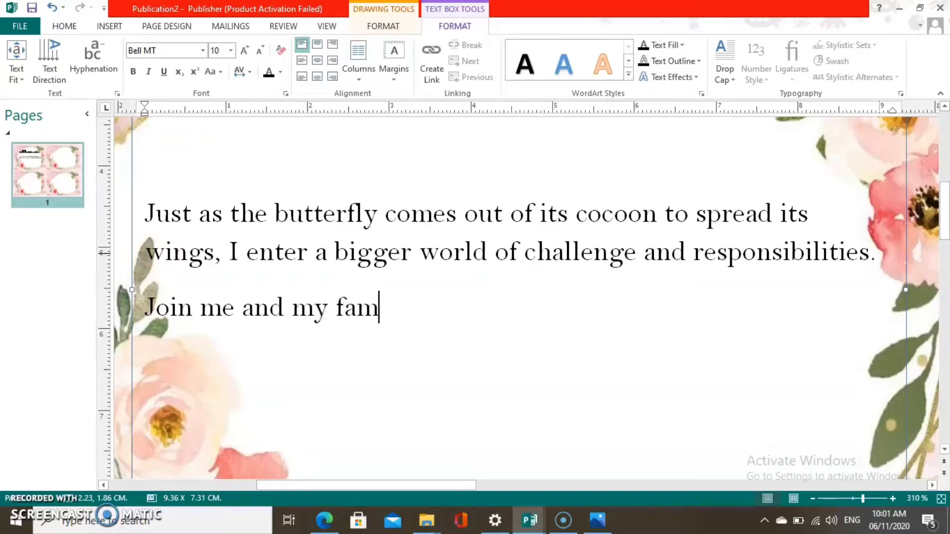
type("ily in a humb")
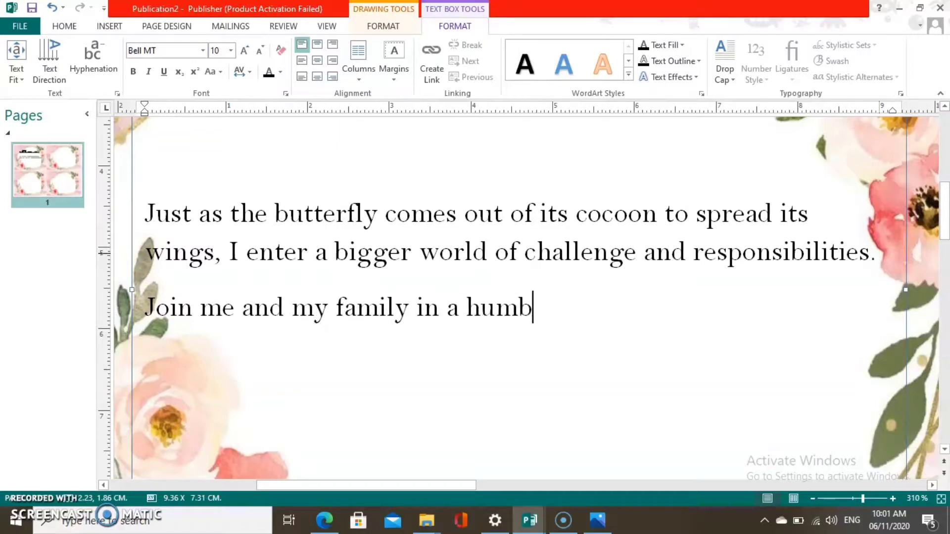
type("le celebrati")
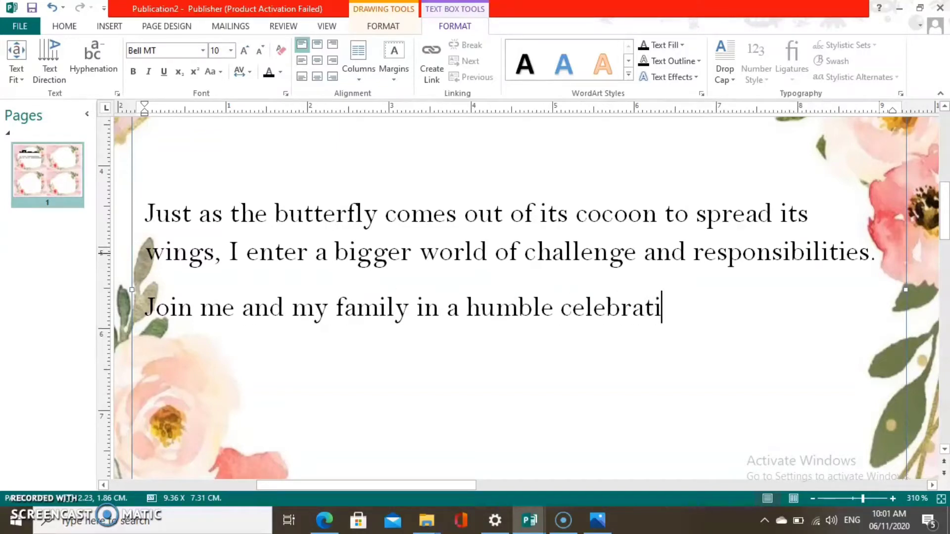
type("on to comme")
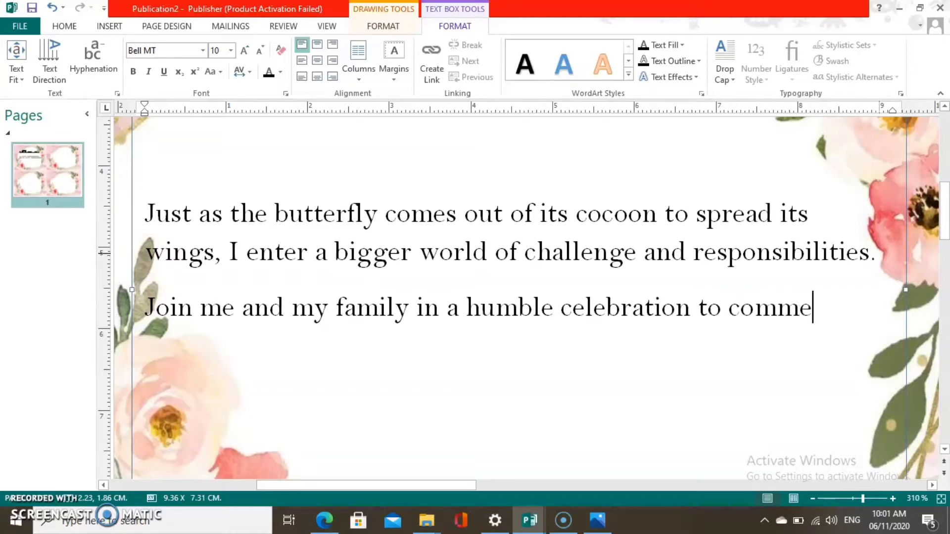
type("morate")
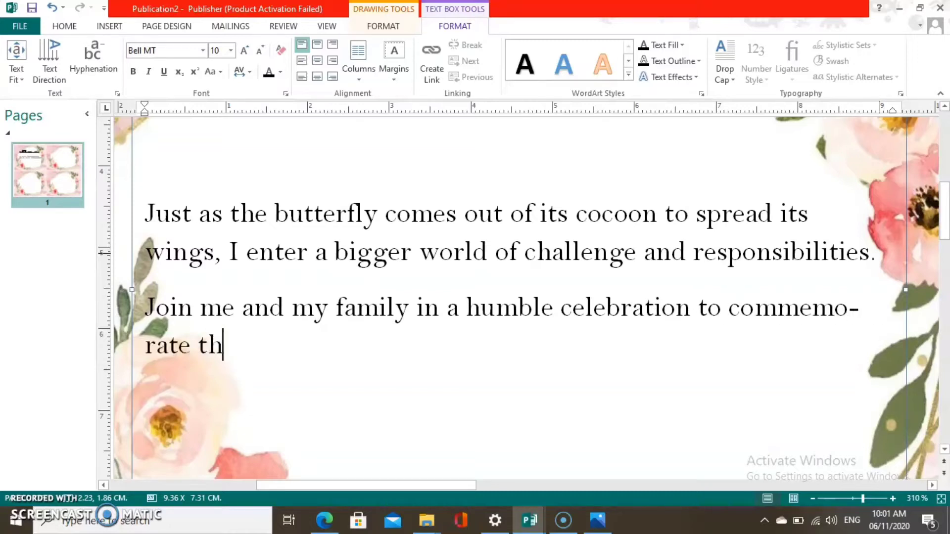
type(" the day...I tur")
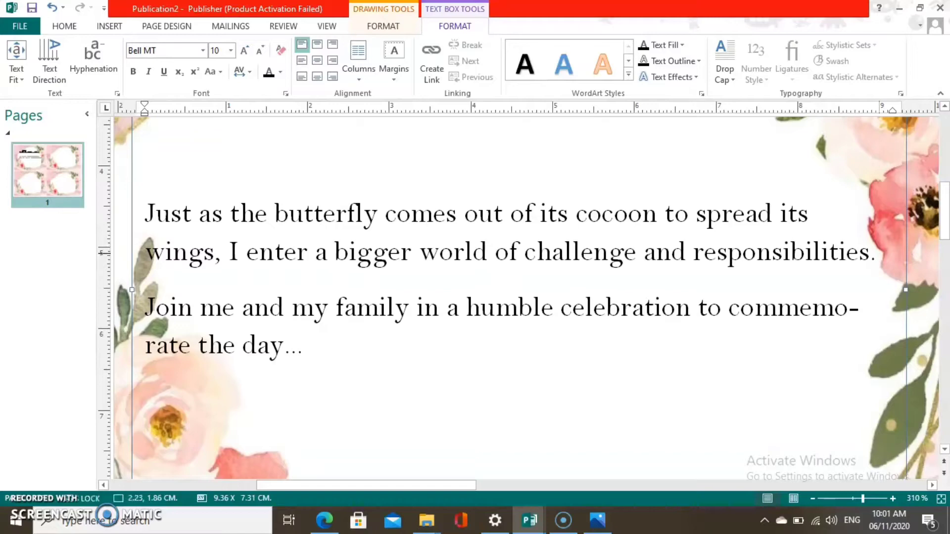
type("n eighteen.")
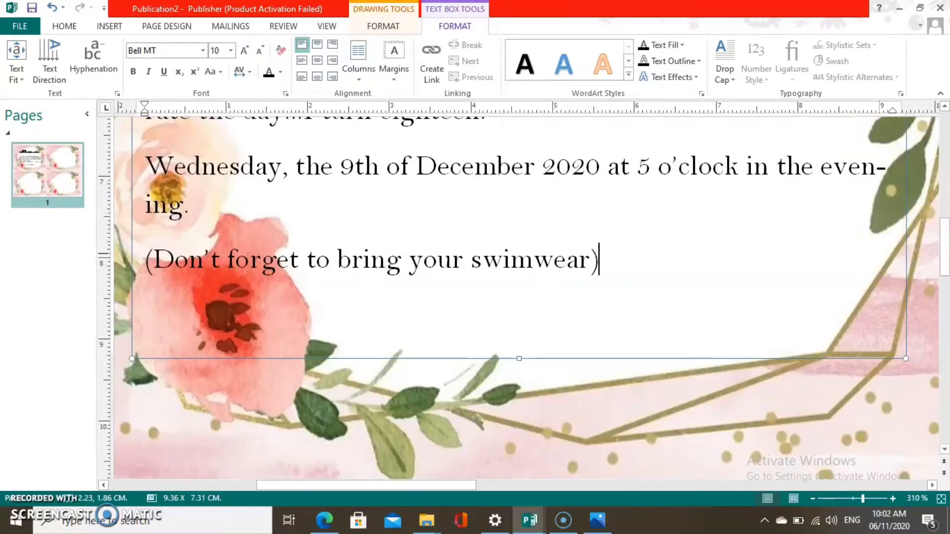
Add the closing line "Venue: Rickyhon Orange Beach House" and indent the date, swimwear and venue lines toward the frame's centre.
key("Return")
type("Venue:")
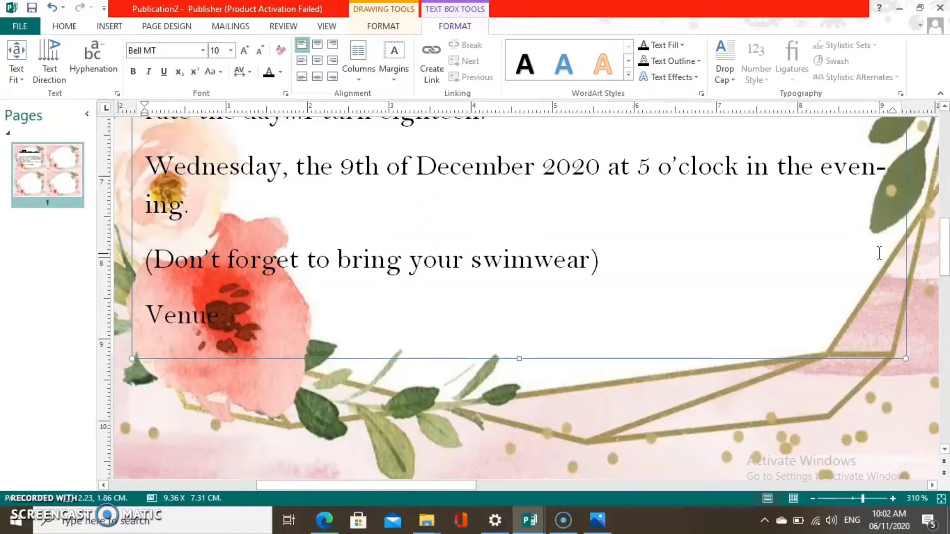
type(" Rickyhon")
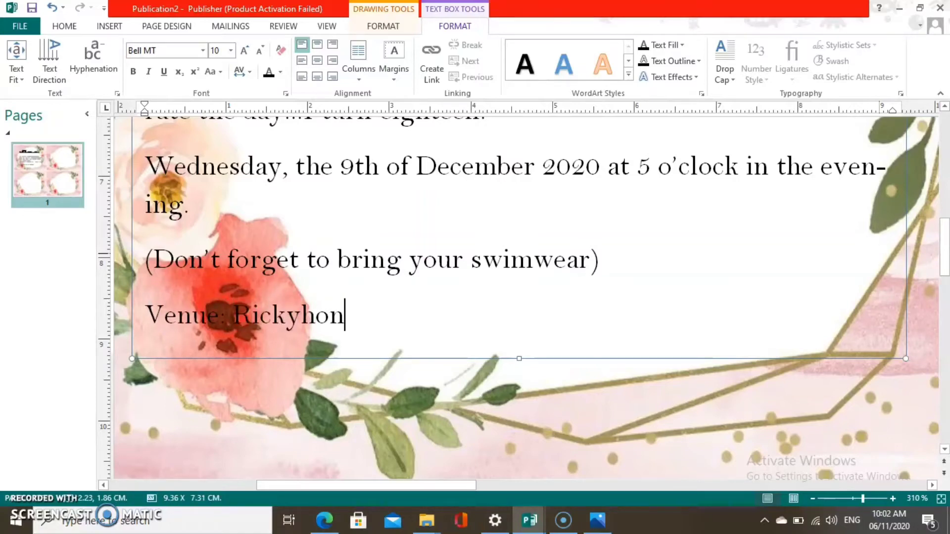
type(" Orange Beach House")
left_click(851, 499)
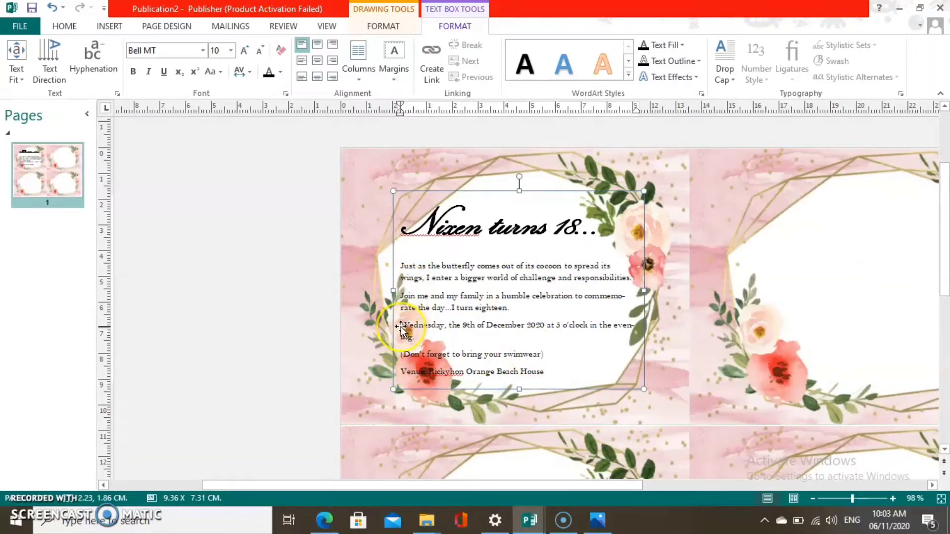
key("Tab")
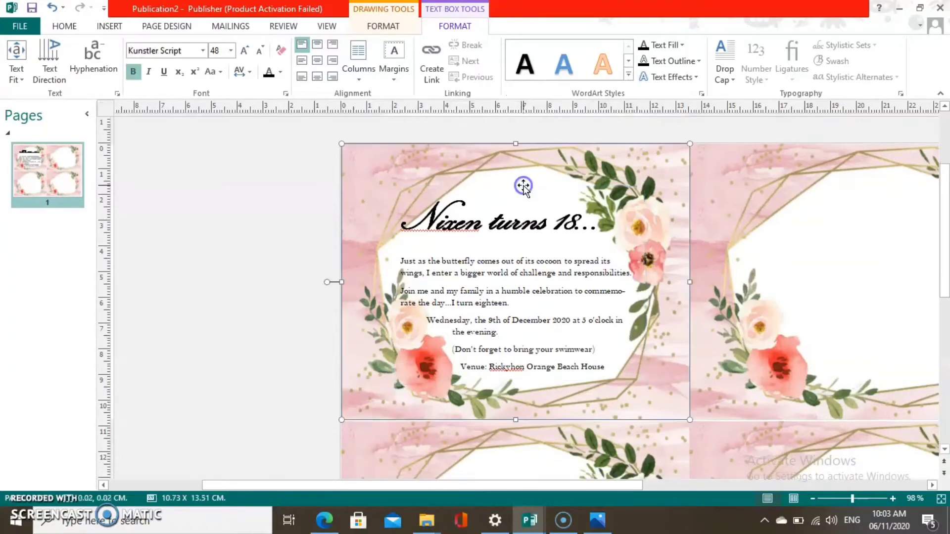
Select the finished invitation text box on the upper-left frame and copy it for the other frames.
left_click(526, 206)
left_click(541, 191)
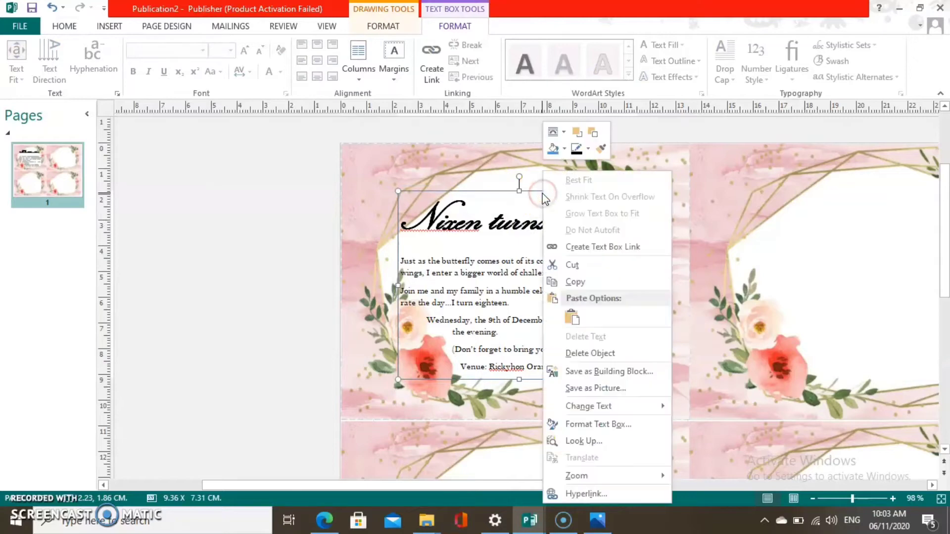
right_click(542, 193)
left_click(583, 283)
left_click_drag(848, 497, 841, 498)
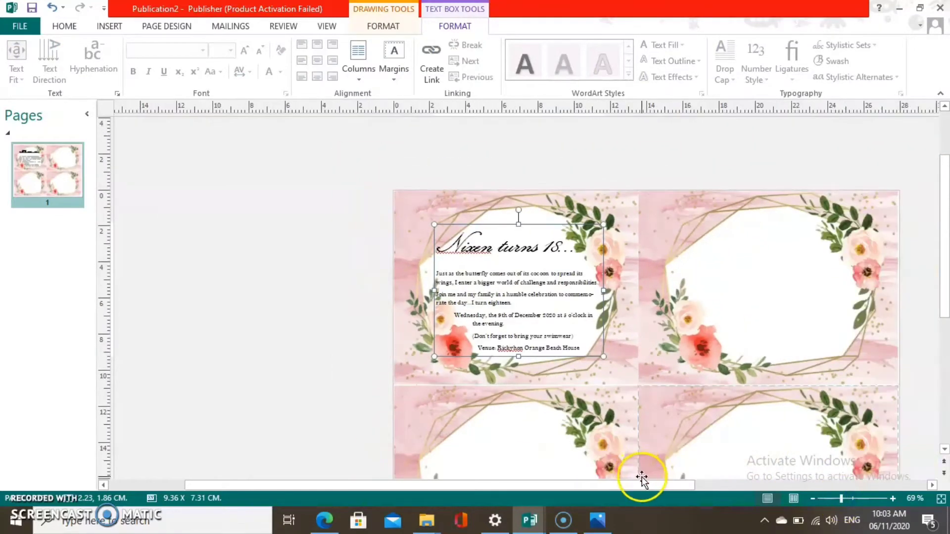
left_click_drag(646, 485, 685, 485)
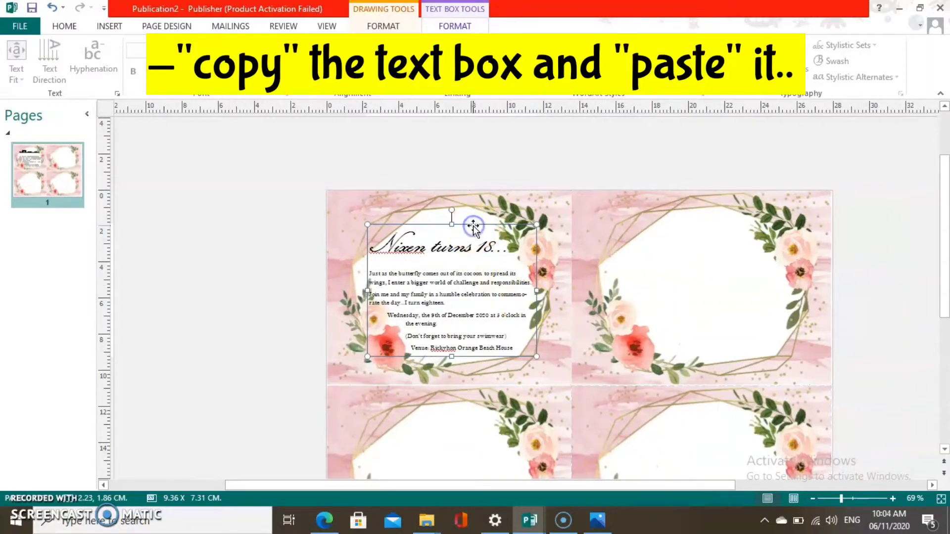